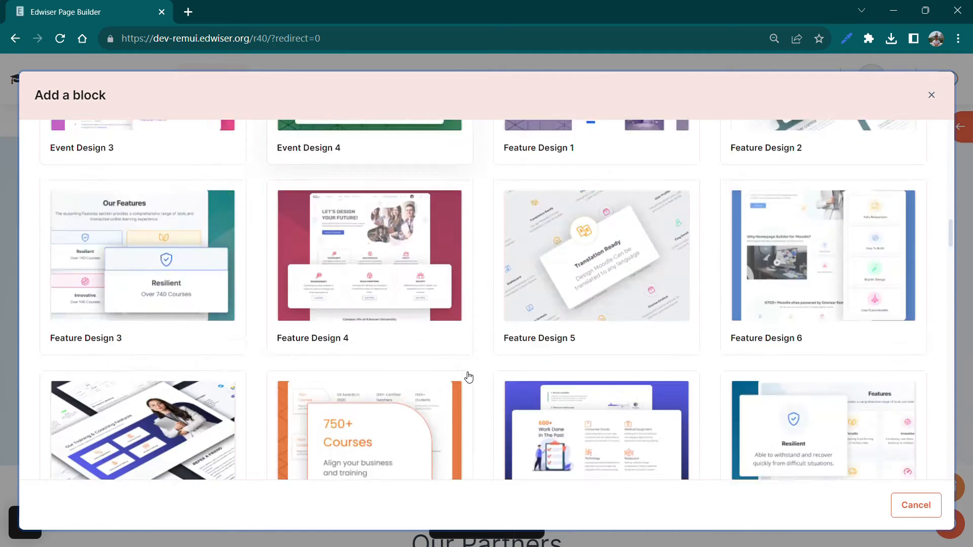
scroll(467, 376, "down", 12)
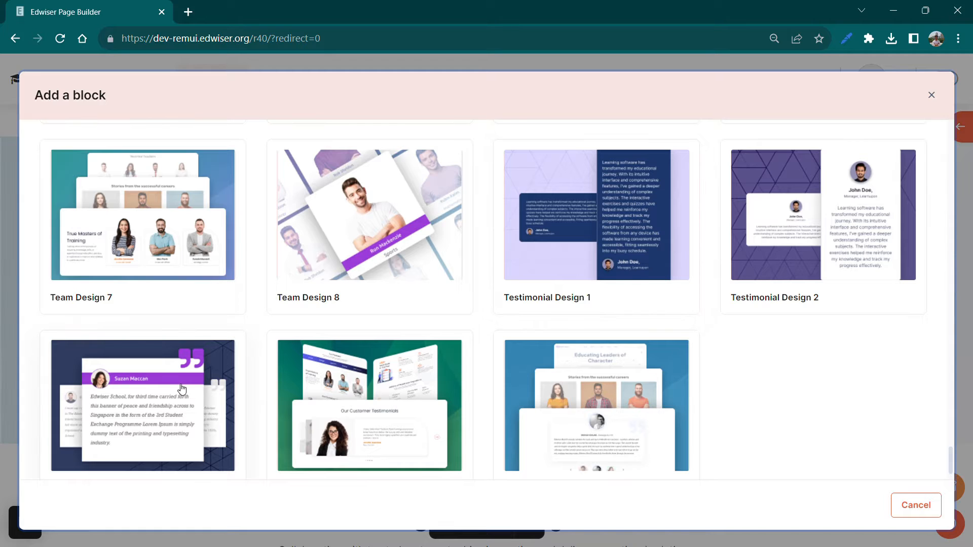
Add the Testimonial Design 1 block to the home page and move it up one position, above the Contact Us block
left_click(619, 230)
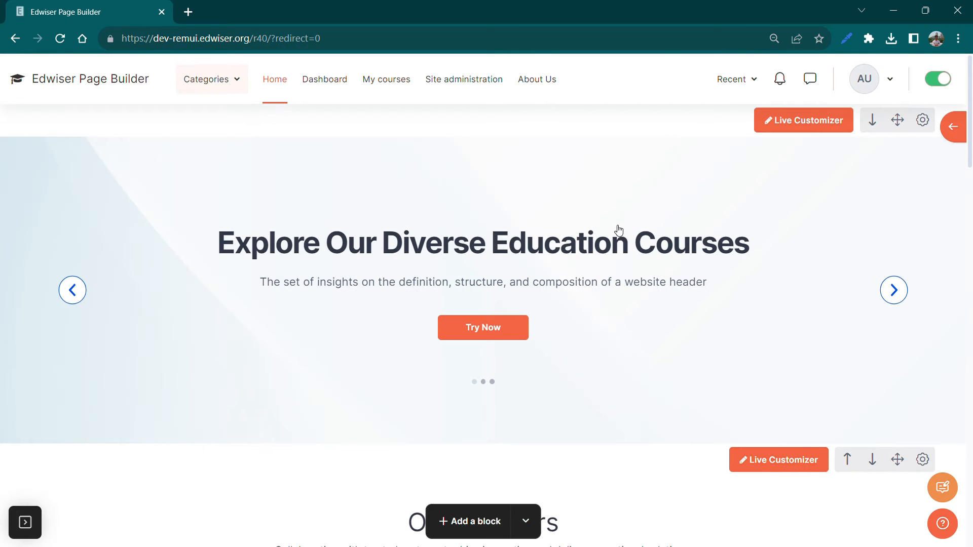
scroll(619, 230, "down", 9)
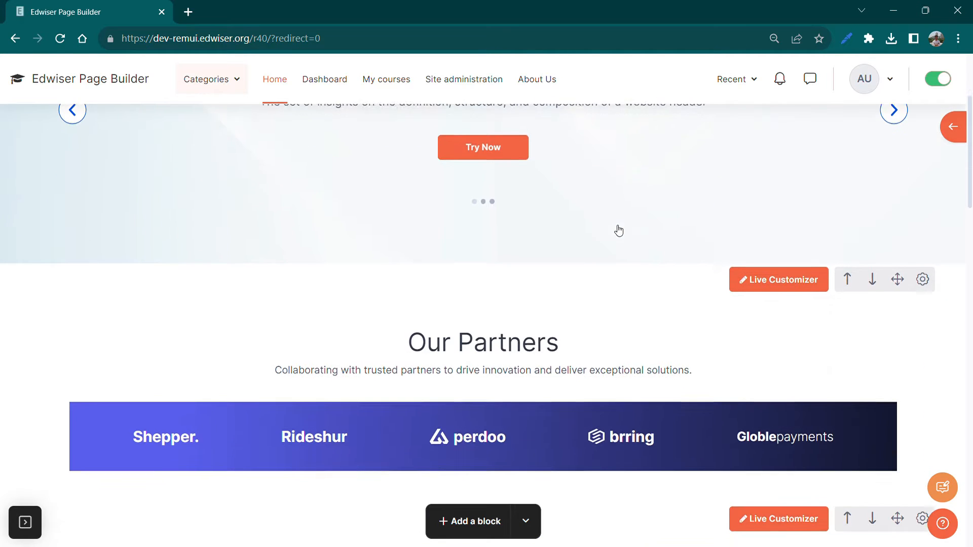
scroll(619, 230, "down", 15)
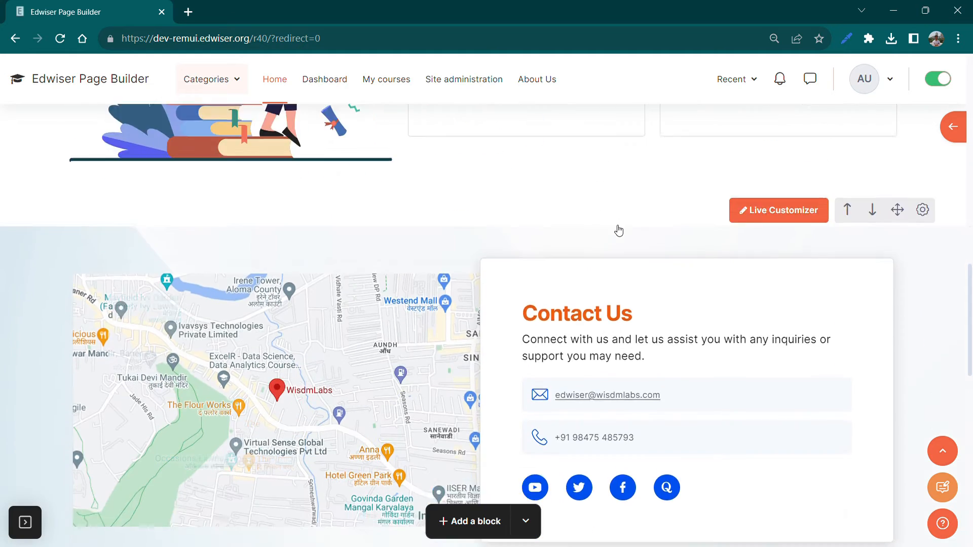
scroll(619, 230, "down", 2)
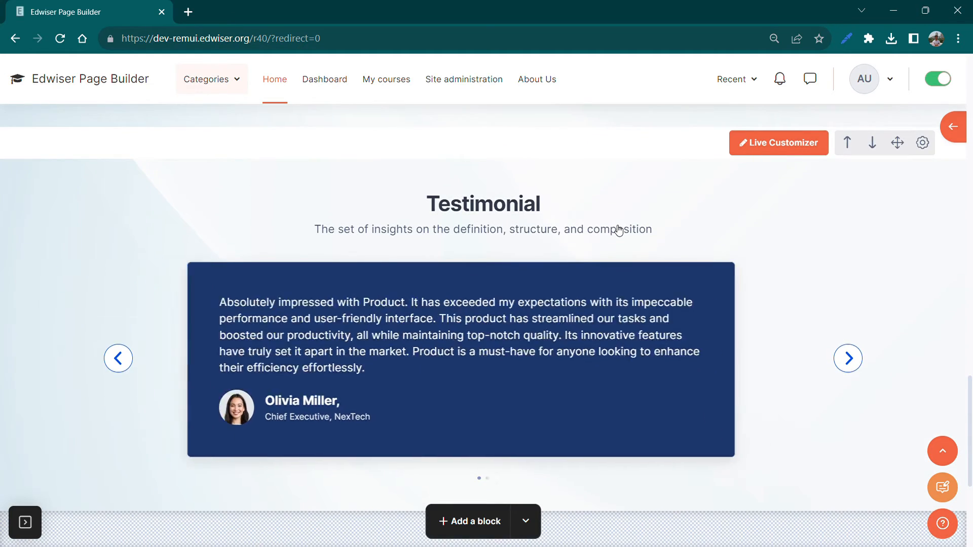
left_click(846, 144)
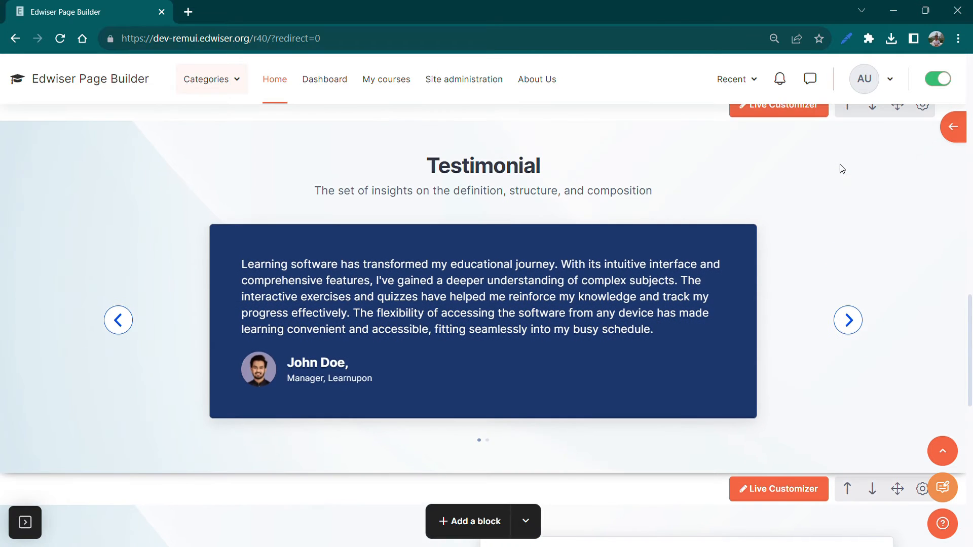
In the Testimonial block's live customizer, change the heading to "Sucess Stories" and colour its text orange
scroll(841, 169, "down", 1)
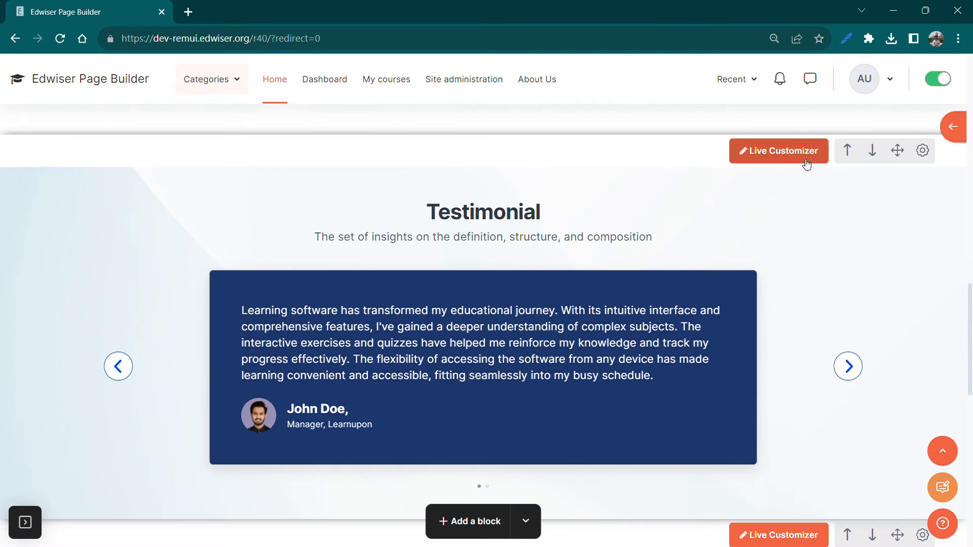
left_click(805, 159)
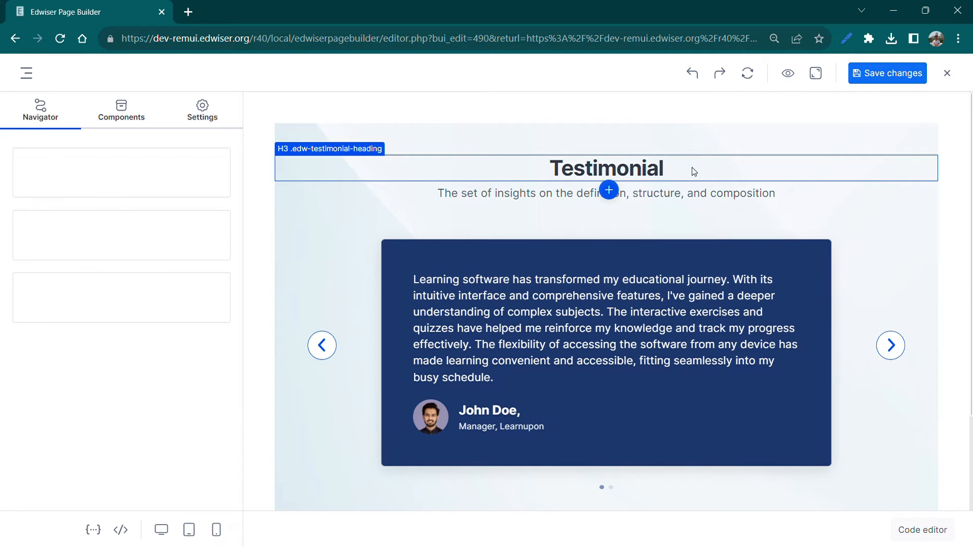
double_click(684, 172)
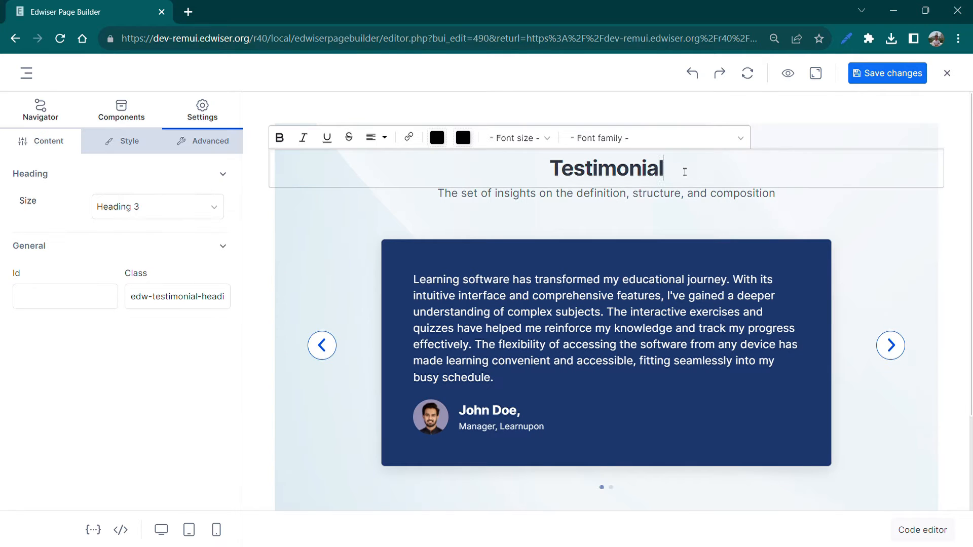
left_click_drag(672, 171, 550, 173)
type("Sucess Stories")
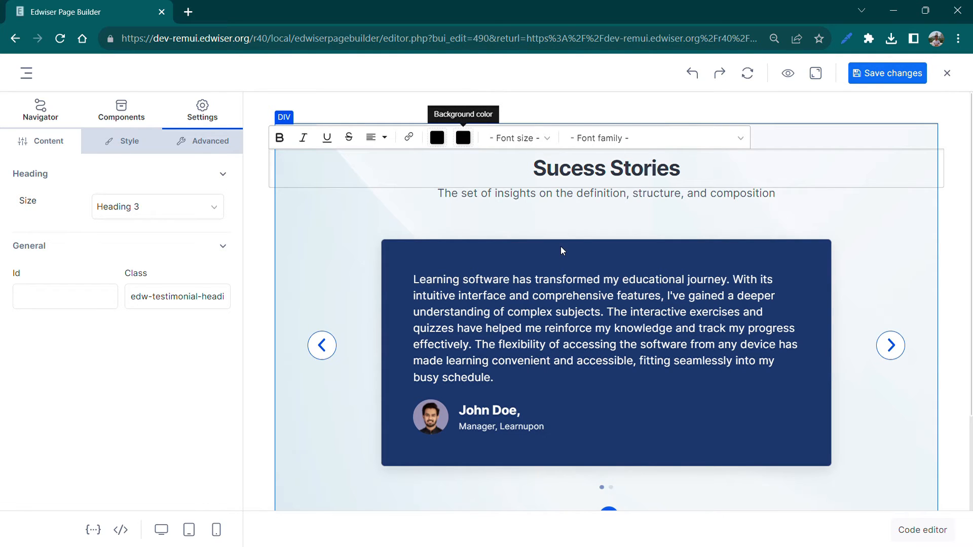
left_click(563, 161)
left_click(631, 169)
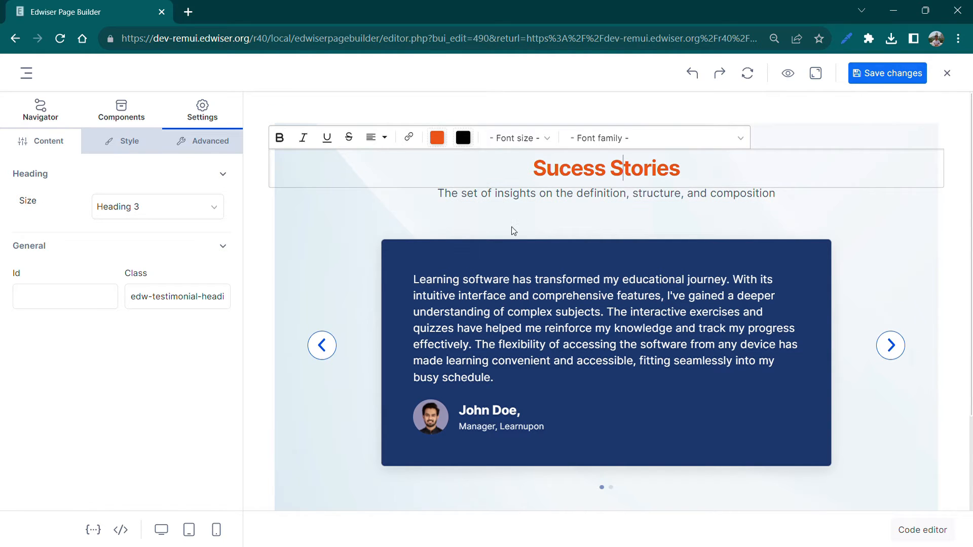
For Testimonial 1, enter the student's first name and set the designation to "Final Year, Computer Engg"
left_click(455, 255)
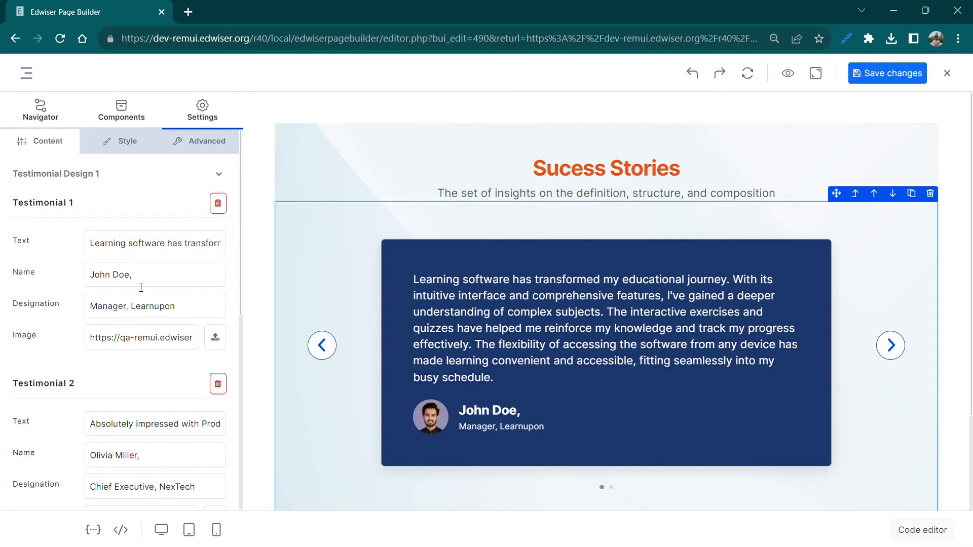
triple_click(96, 284)
type("C")
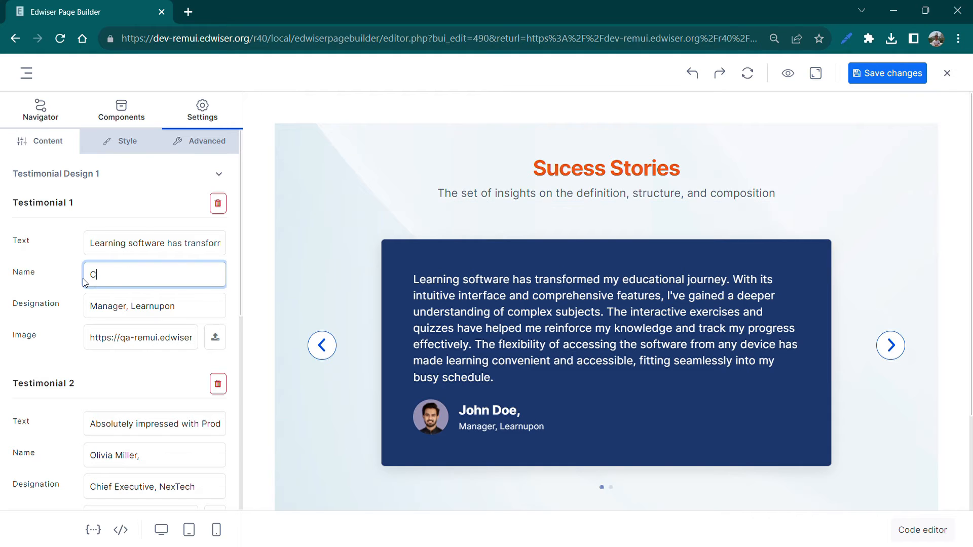
type("hris")
left_click_drag(181, 315, 90, 312)
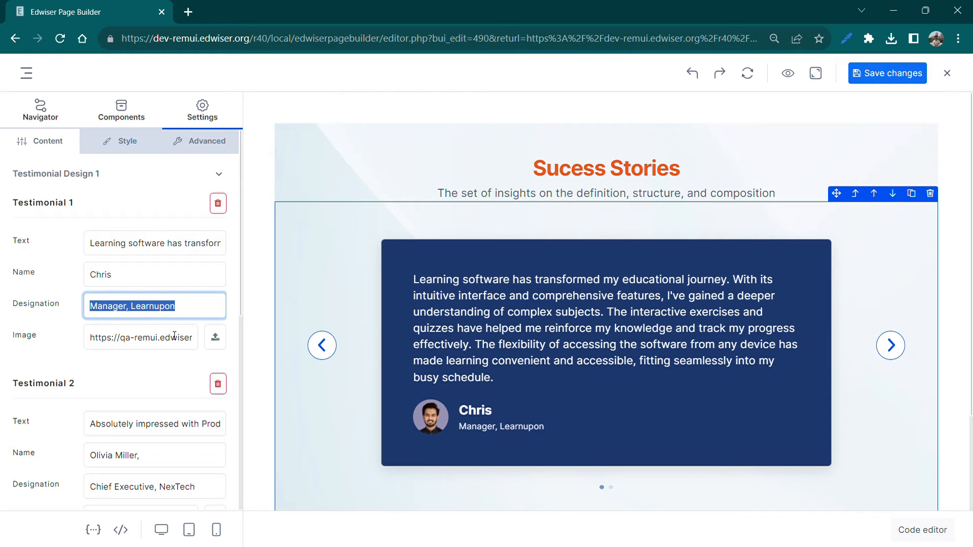
key("BackSpace")
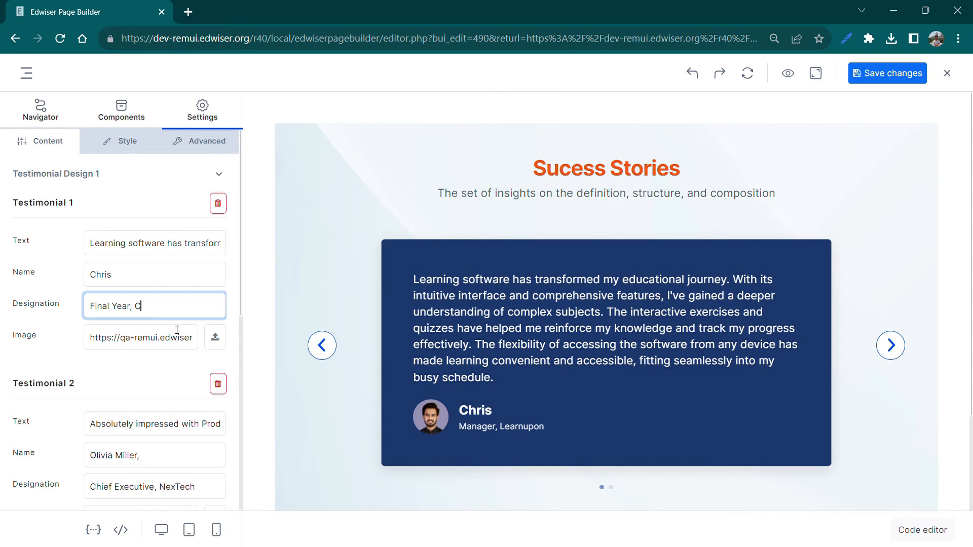
type("mp")
Upload Student_Profile.jpg as a new media file for the Testimonial 1 image and save it
left_click(171, 338)
left_click(216, 342)
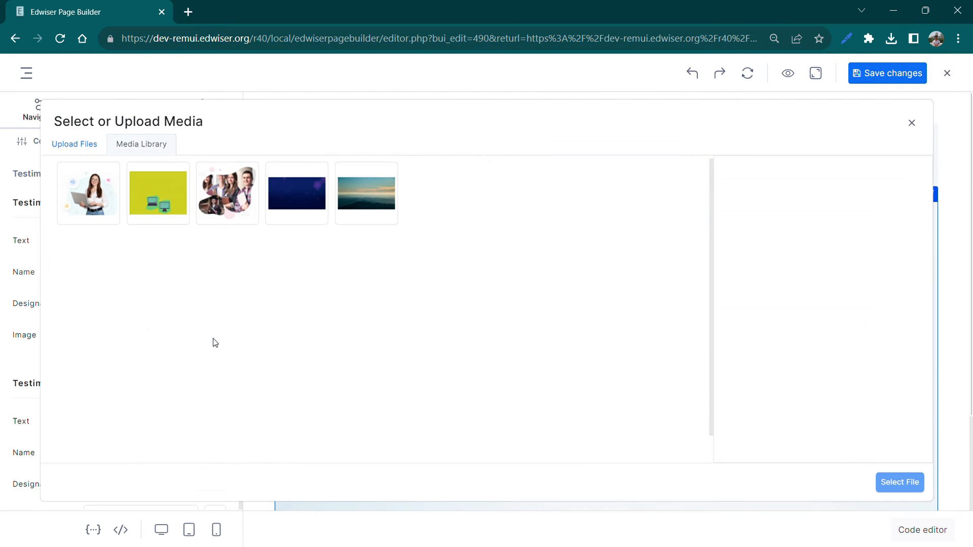
left_click(72, 144)
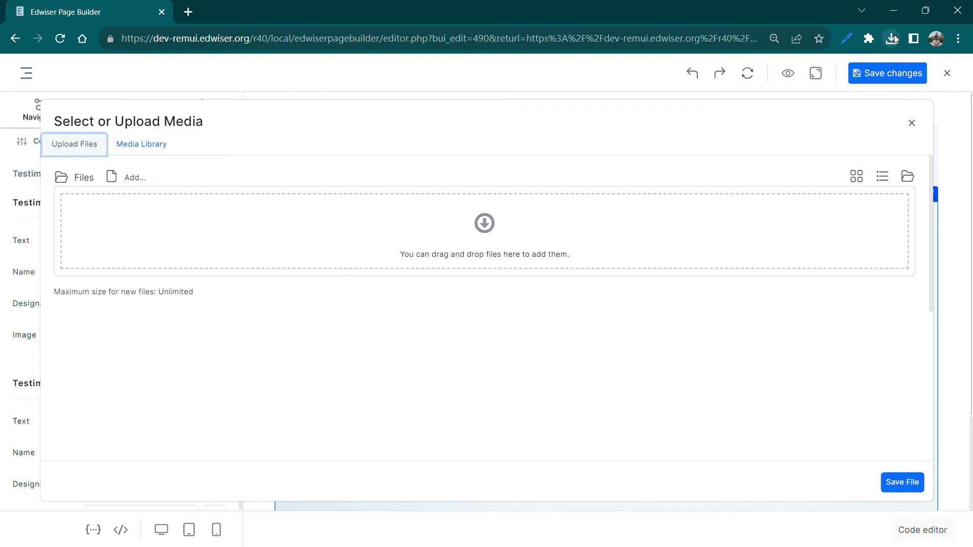
left_click(472, 223)
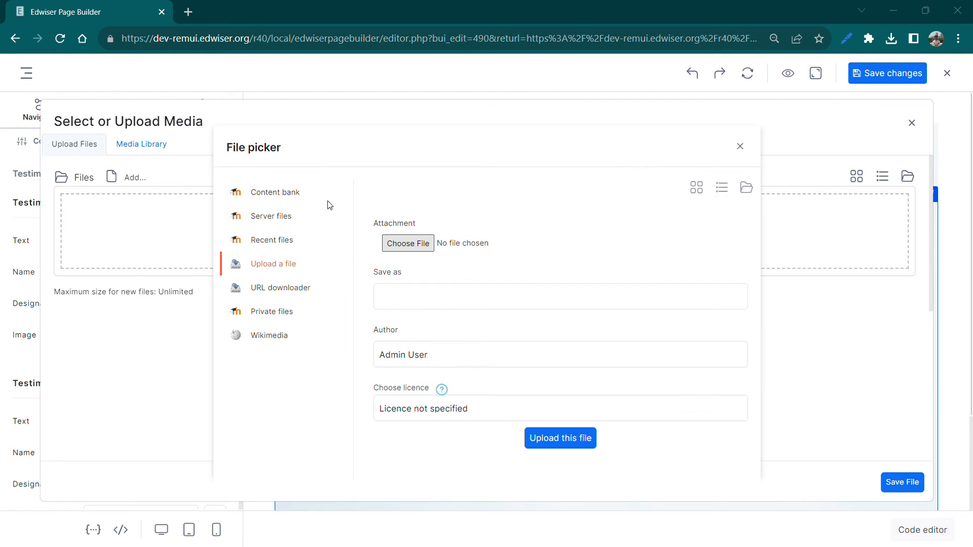
left_click(437, 290)
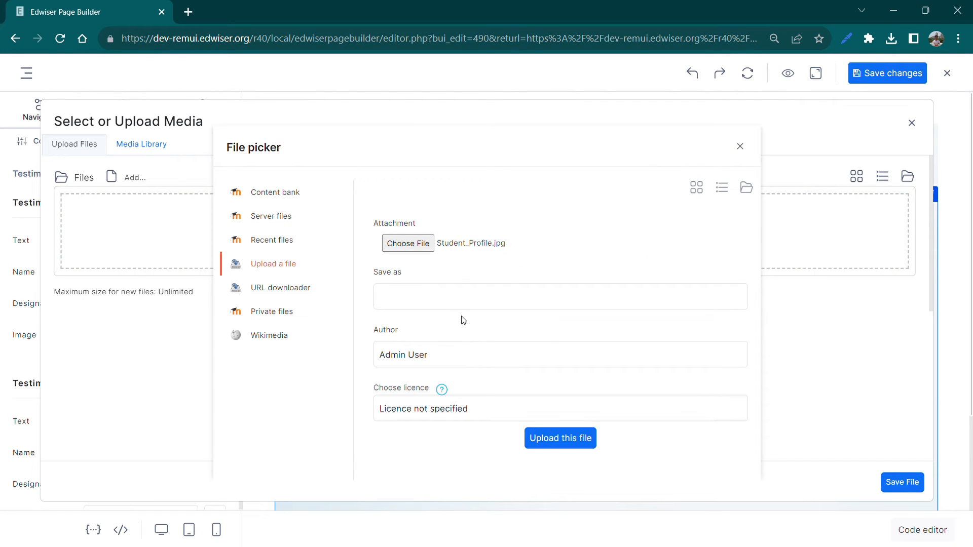
left_click(537, 436)
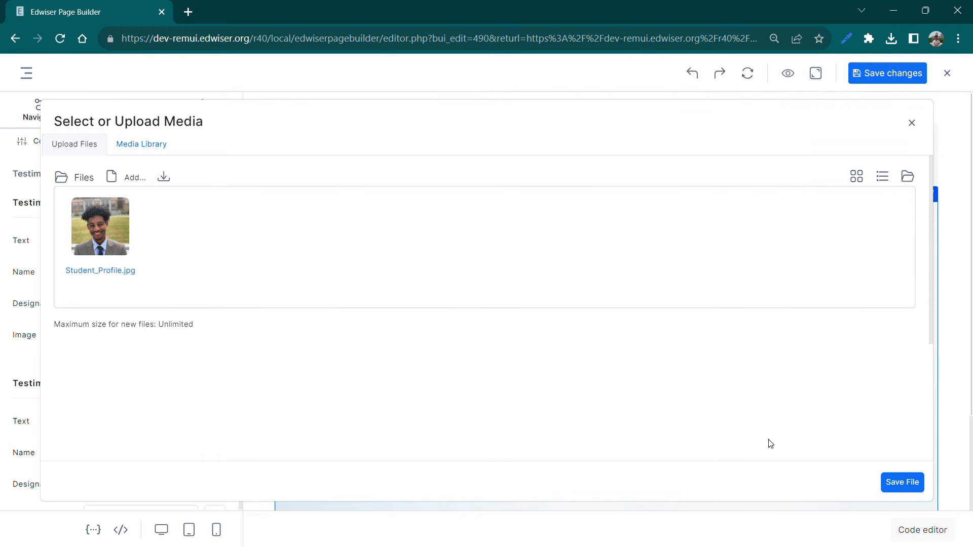
left_click(902, 482)
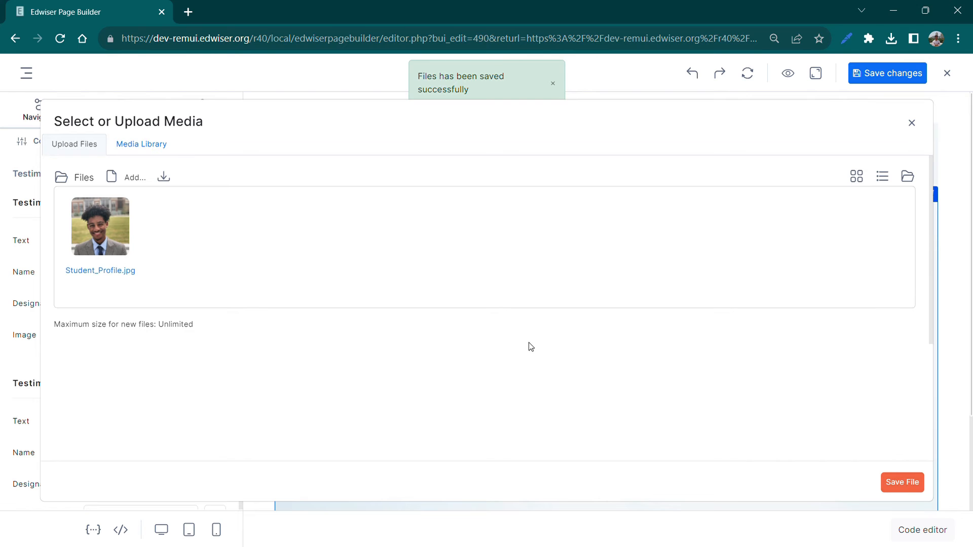
Use Student_Profile.jpg from the media library as the Testimonial 1 image
left_click(159, 147)
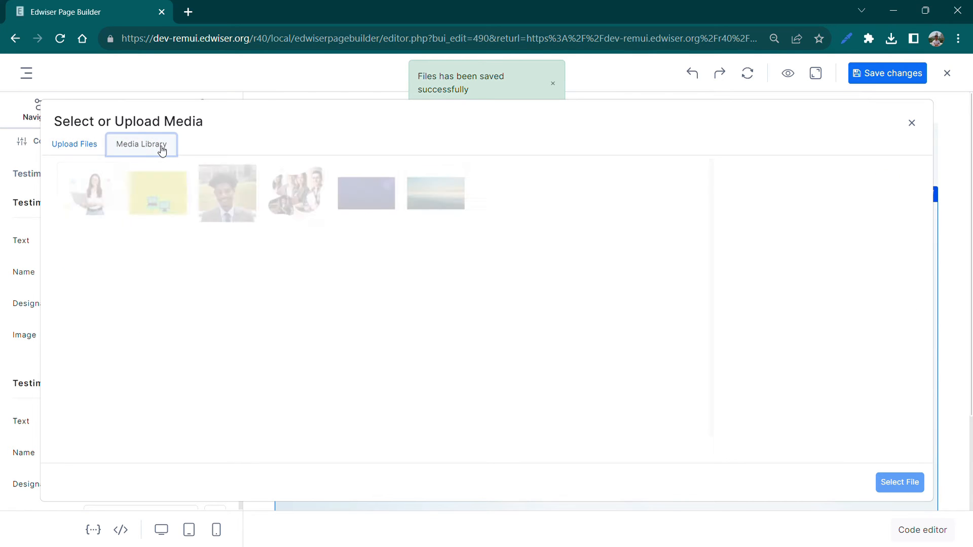
left_click(212, 179)
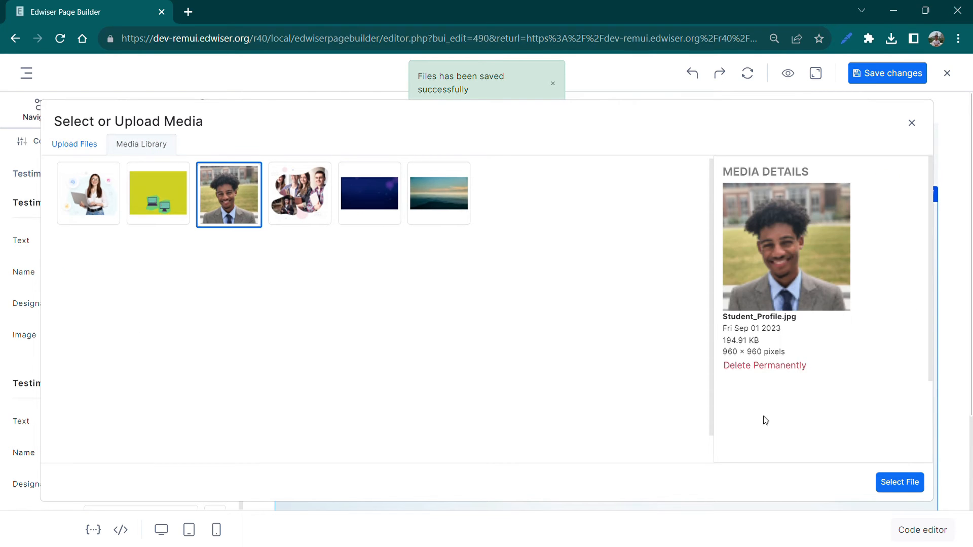
left_click(897, 482)
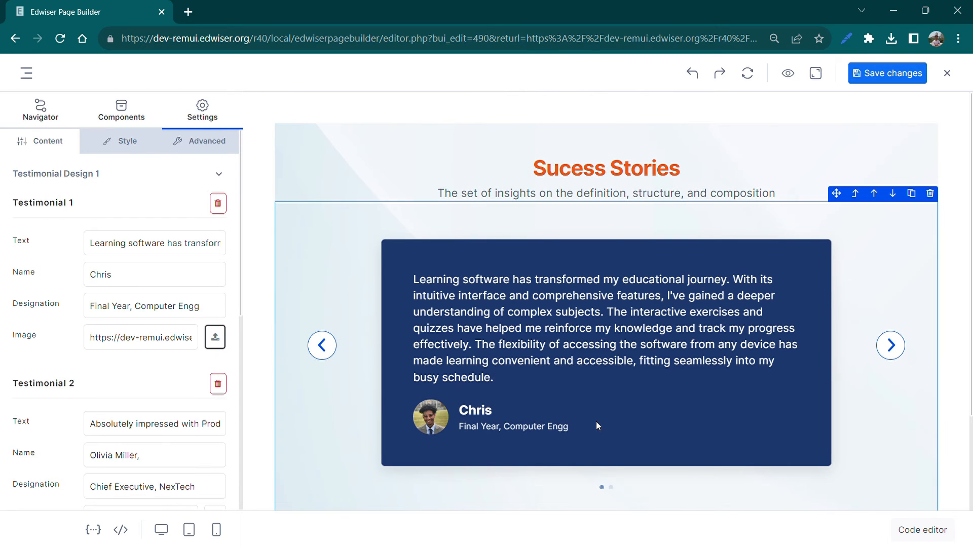
Add a full stop to the Testimonial 1 designation so it reads "Final Year, Computer Engg."
scroll(497, 407, "down", 1)
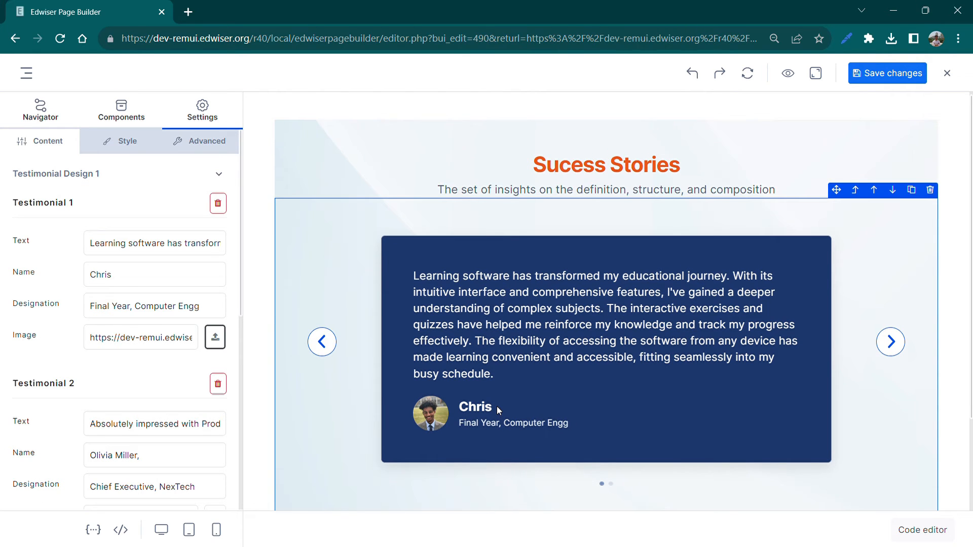
left_click(223, 313)
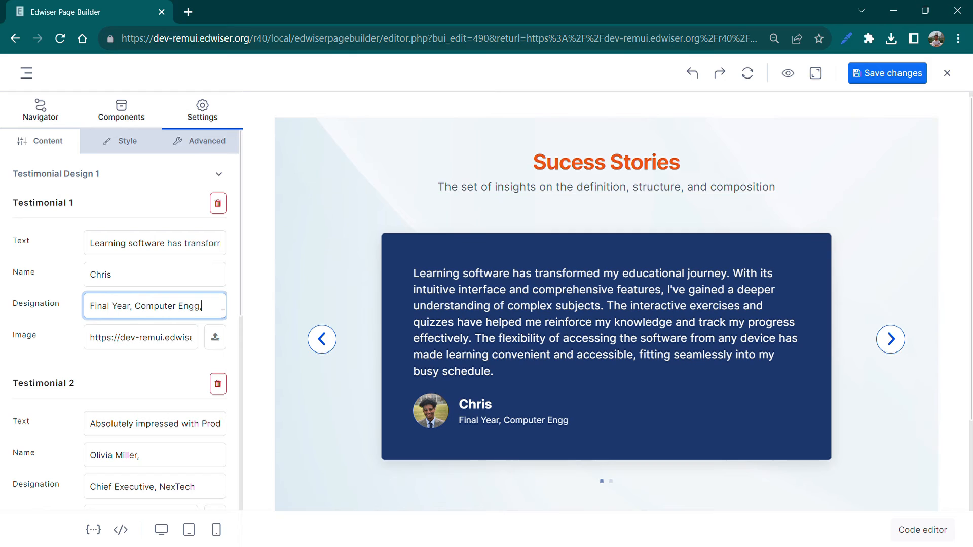
left_click(151, 380)
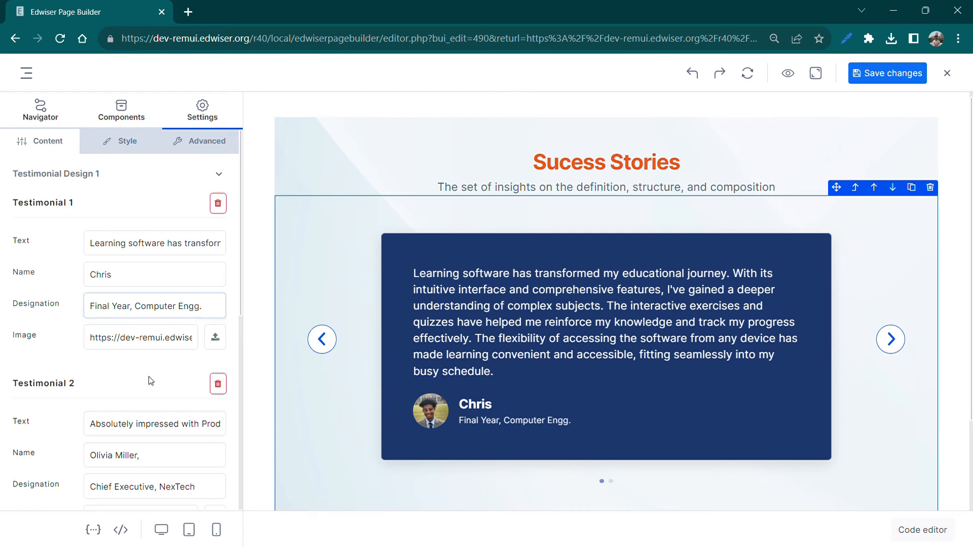
Change the background colour of the testimonial slides to orange
scroll(150, 380, "down", 1)
scroll(150, 380, "down", 3)
scroll(151, 380, "down", 1)
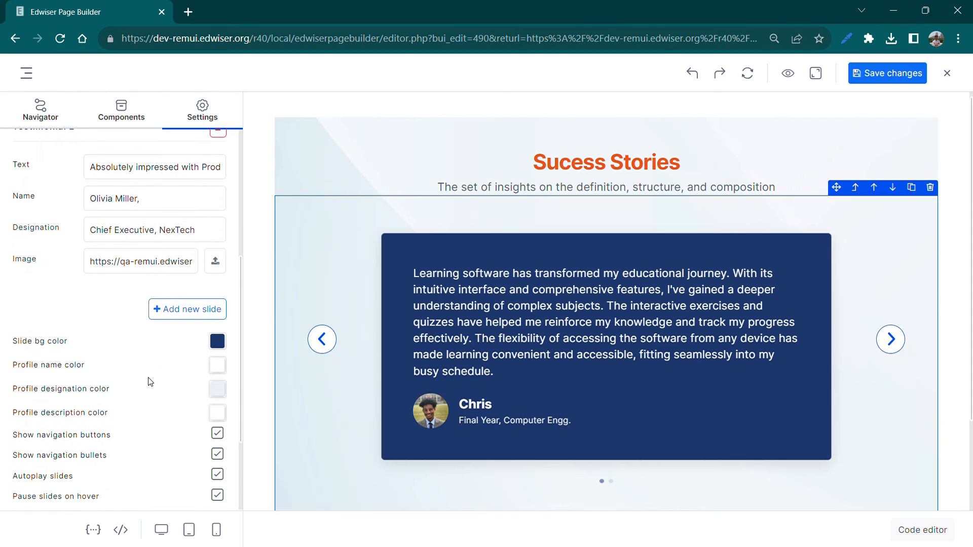
left_click(224, 343)
left_click(542, 171)
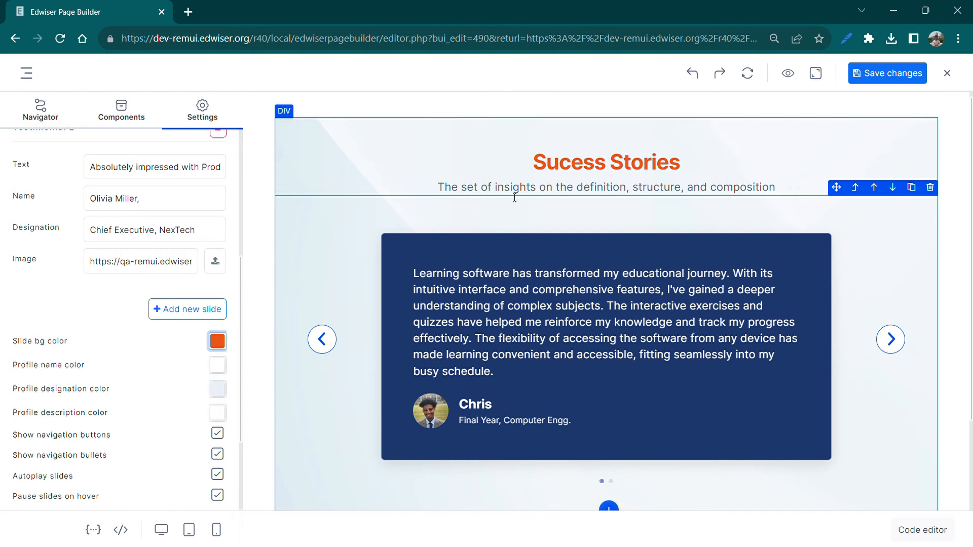
Set the profile name colour and the profile designation colour of the testimonial slides to near black
scroll(182, 349, "down", 2)
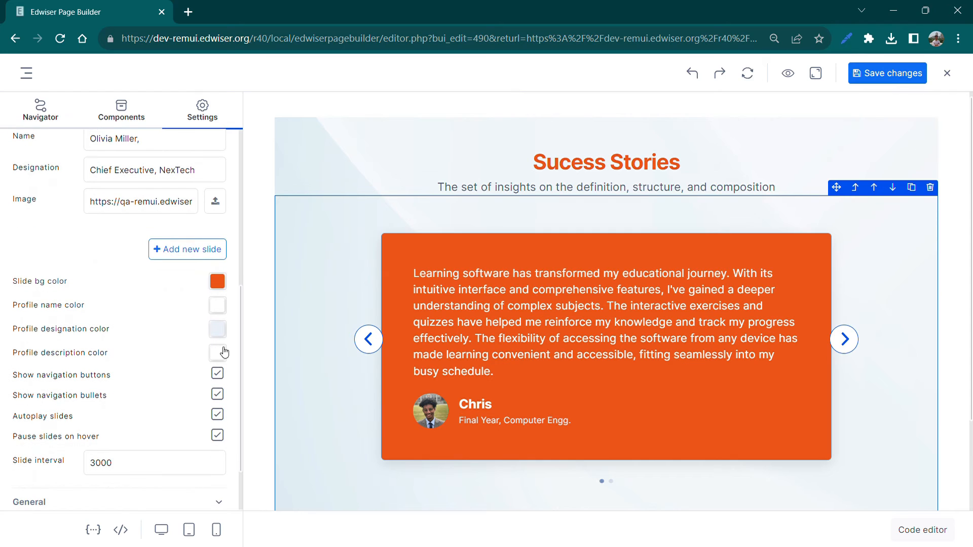
left_click(218, 305)
left_click(213, 396)
left_click_drag(212, 391, 203, 388)
left_click(175, 334)
left_click(225, 337)
left_click(213, 412)
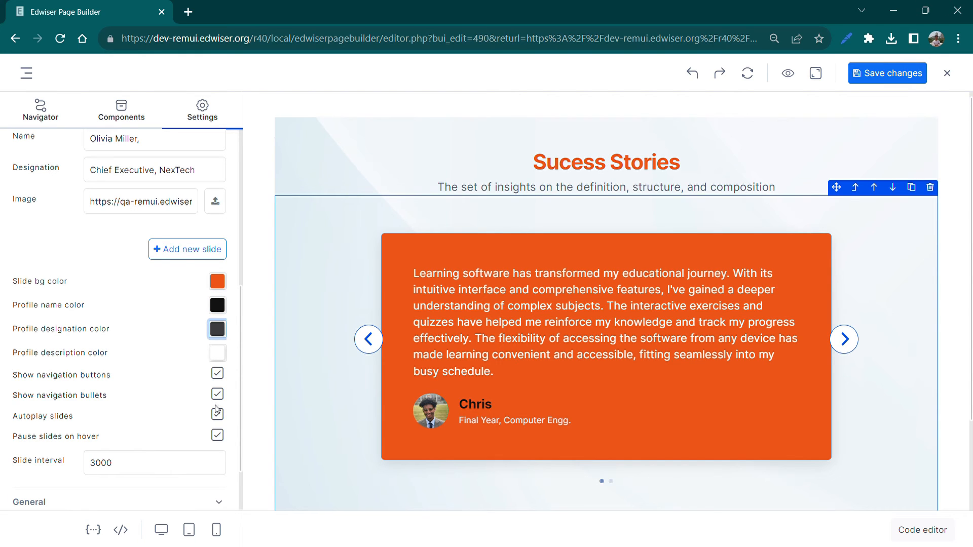
left_click(190, 364)
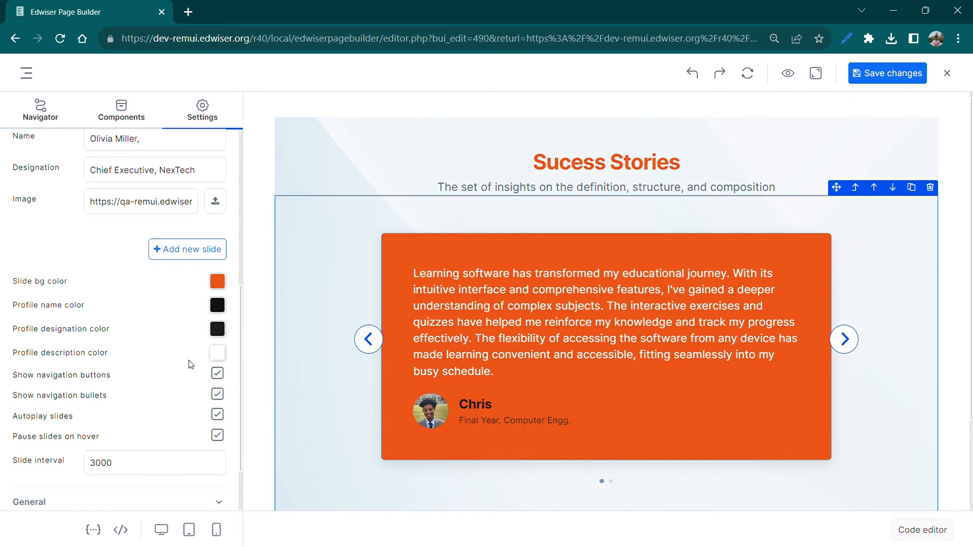
Turn the testimonial slider's navigation buttons off and back on
scroll(190, 364, "down", 1)
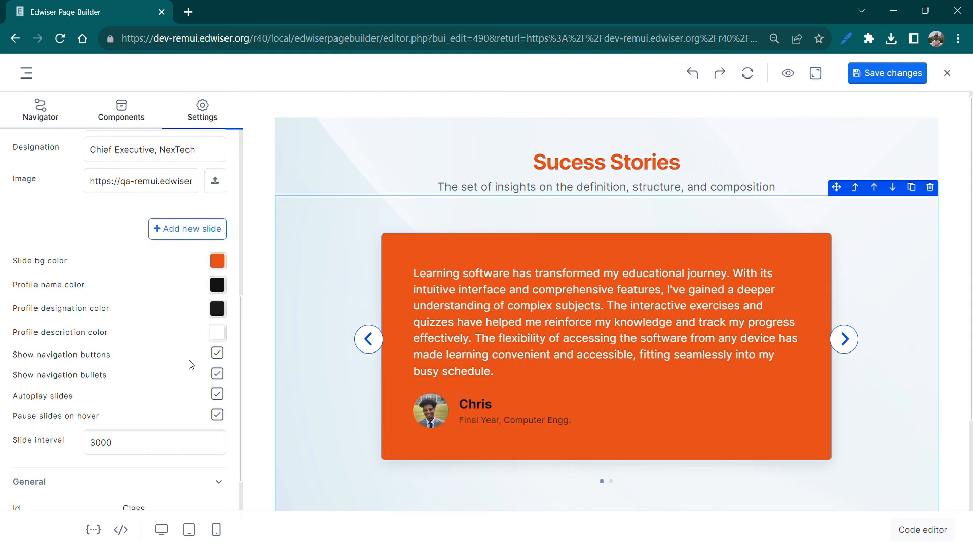
scroll(214, 382, "down", 1)
left_click(218, 339)
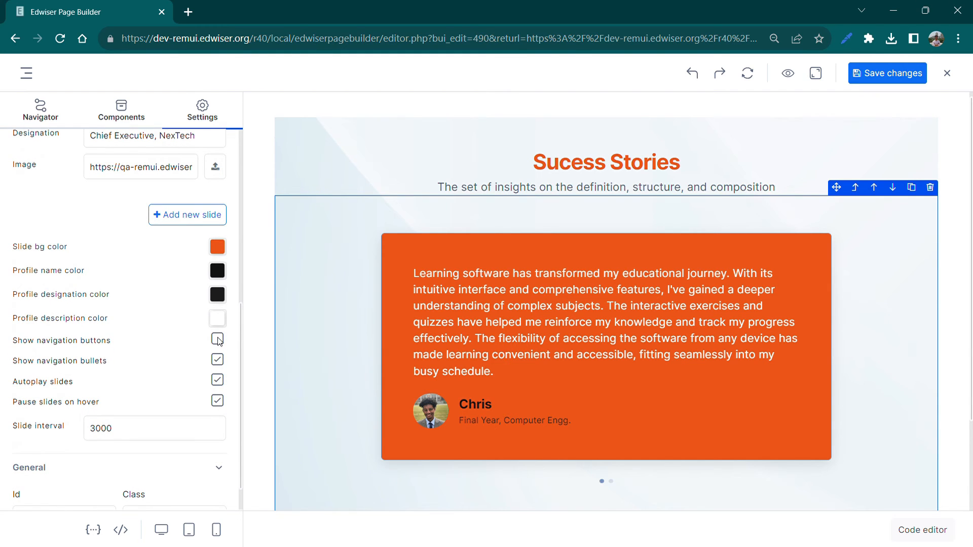
left_click(219, 339)
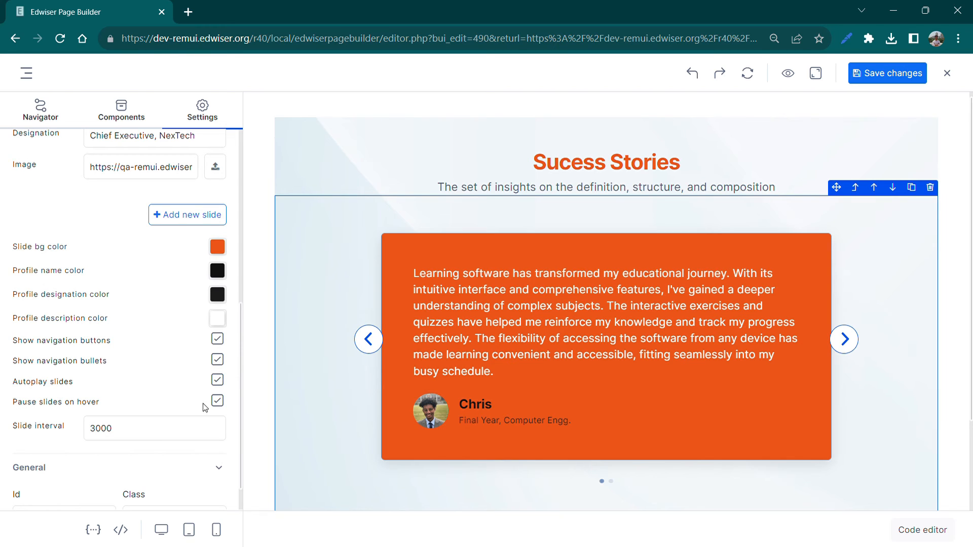
Set the testimonial slider's slide interval to 2500
scroll(201, 412, "down", 1)
left_click_drag(140, 393, 93, 394)
type("2500")
left_click(93, 423)
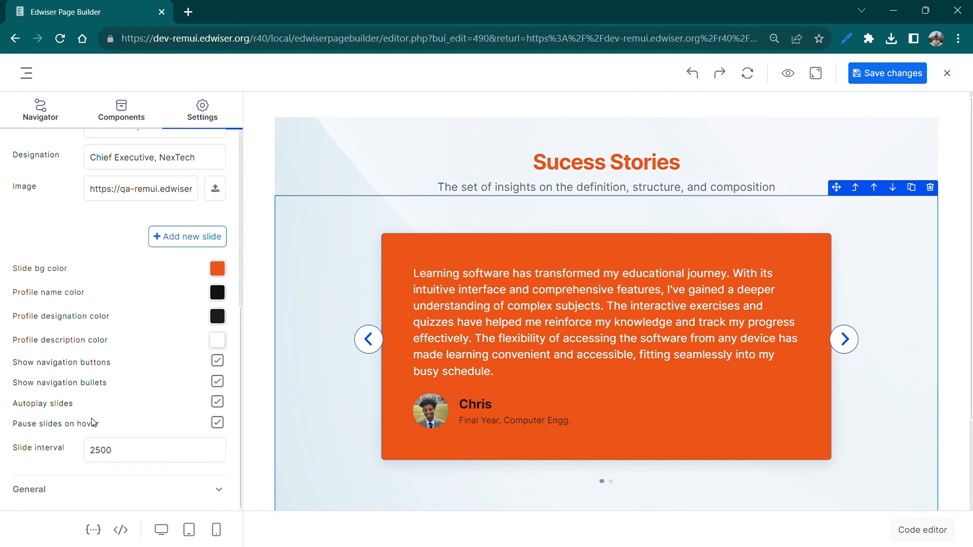
Preview the testimonial block at tablet and mobile widths and turn on hiding it for small devices
left_click(190, 532)
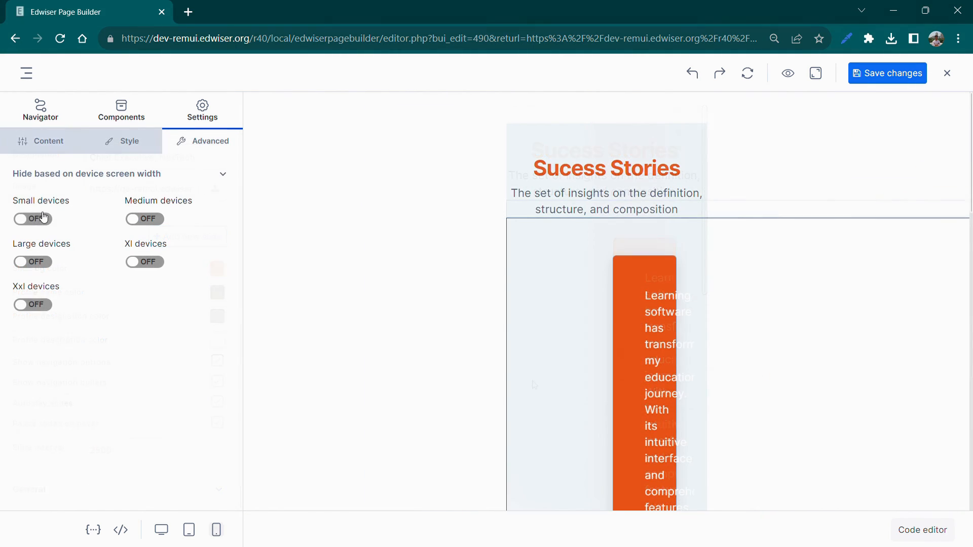
left_click(44, 218)
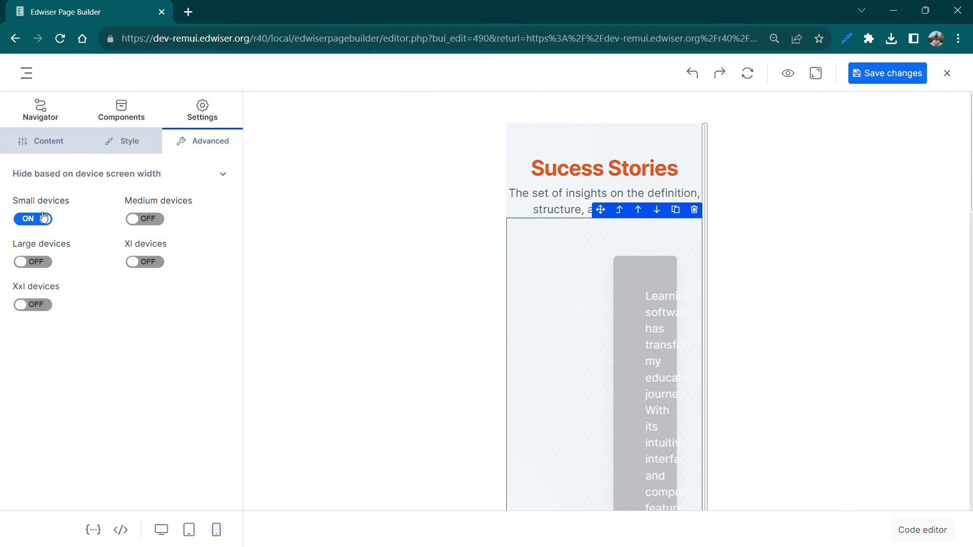
left_click(191, 529)
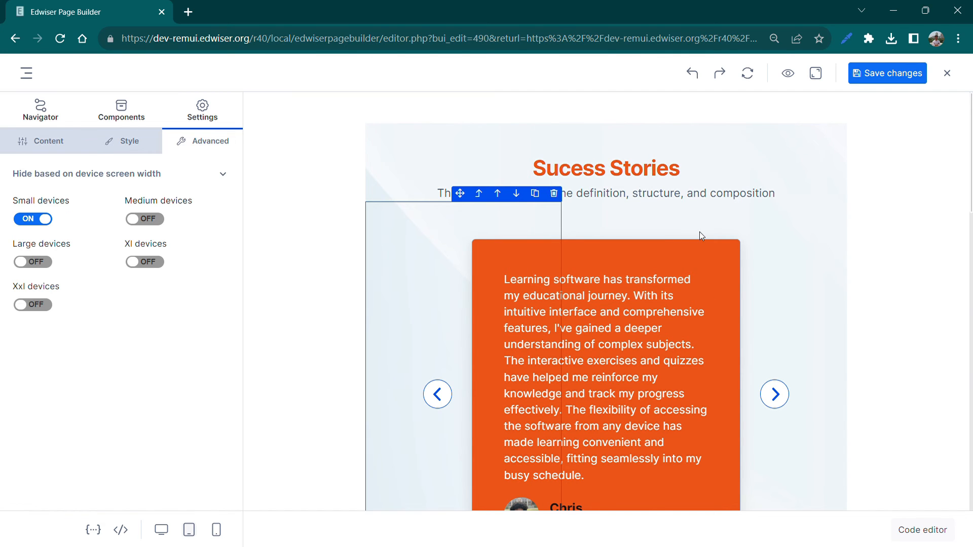
Save the block changes, close the block editor and check the testimonial block on the home page
left_click(870, 75)
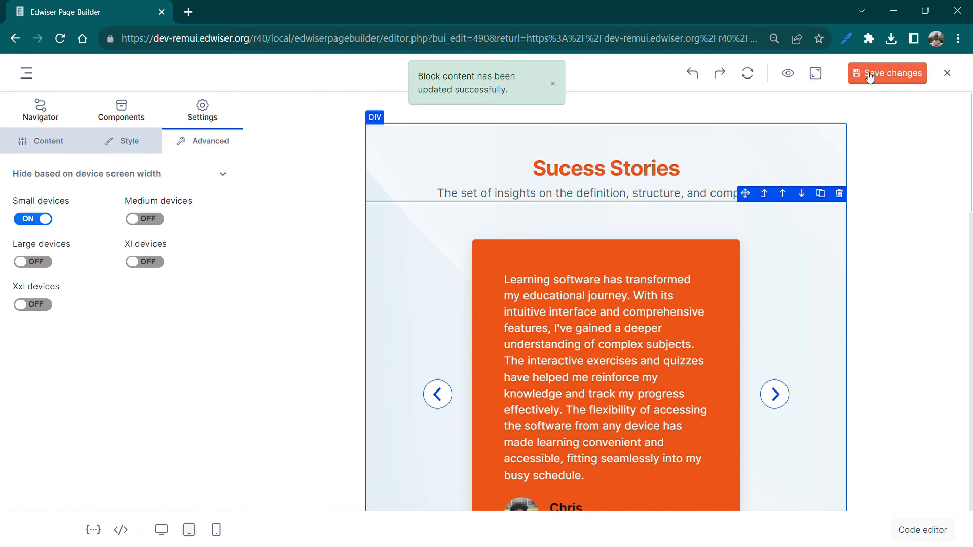
left_click(946, 74)
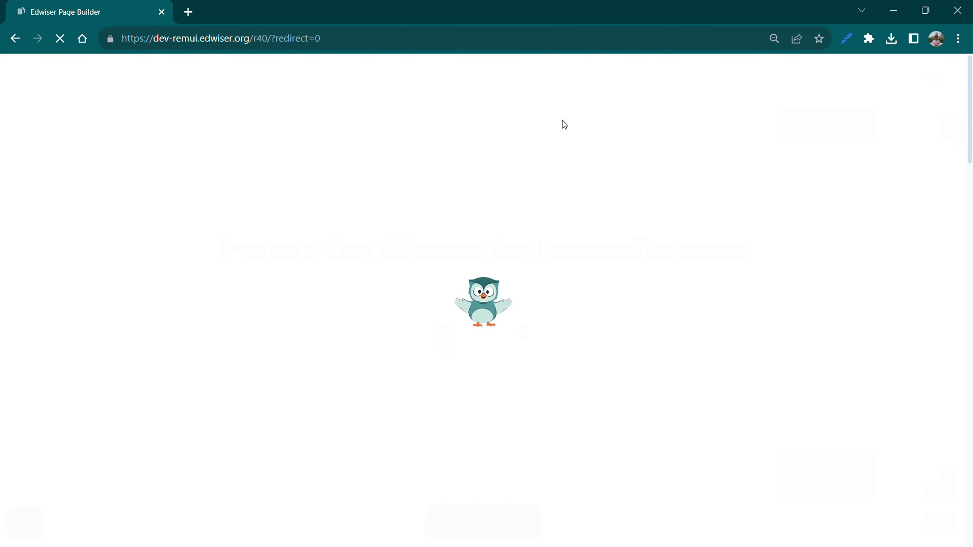
scroll(564, 124, "down", 12)
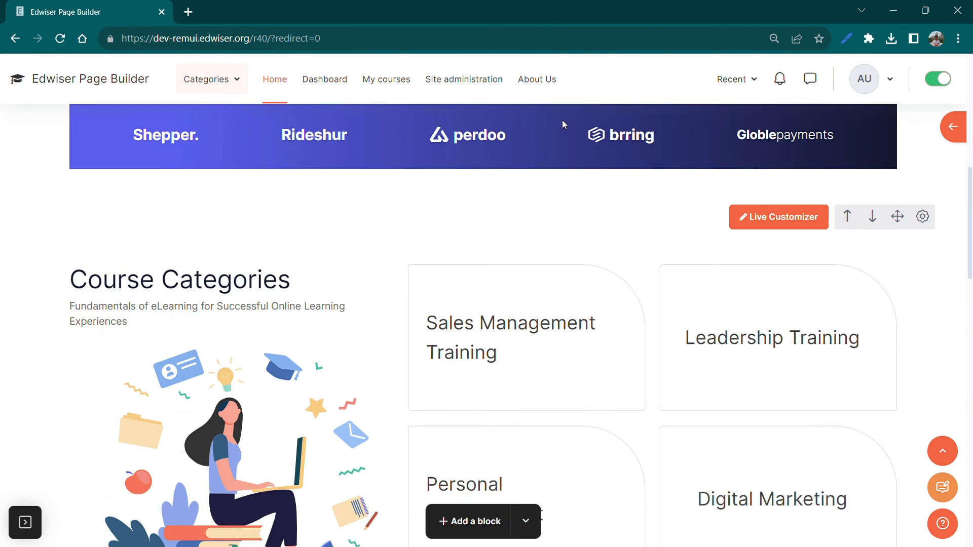
scroll(564, 124, "down", 4)
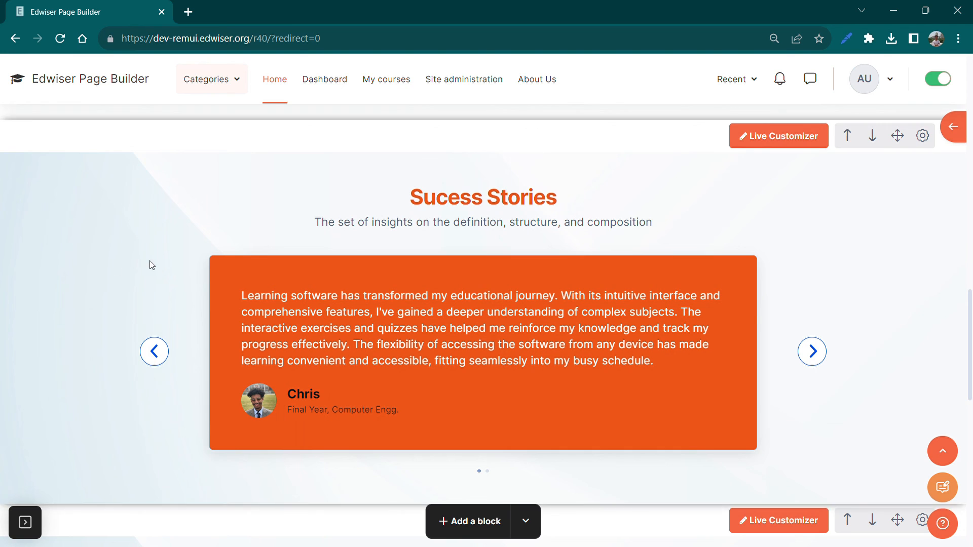
Turn off edit mode and review the finished testimonial slider on the home page
left_click(938, 80)
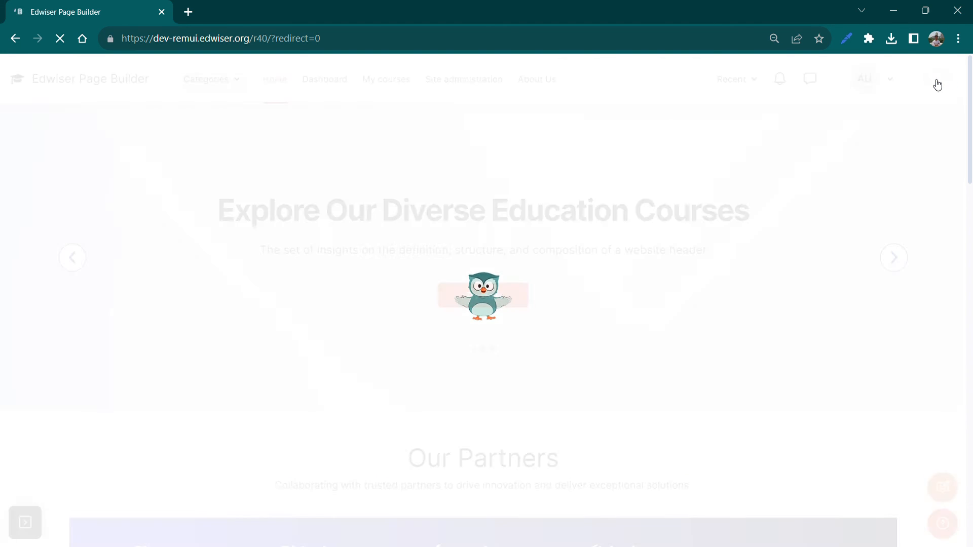
scroll(808, 261, "down", 3)
scroll(808, 261, "down", 12)
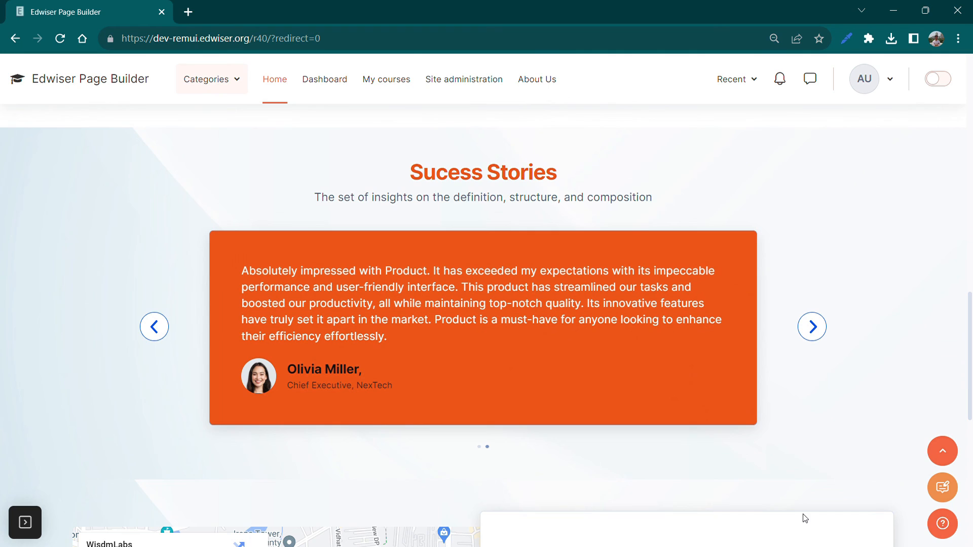
scroll(805, 518, "down", 8)
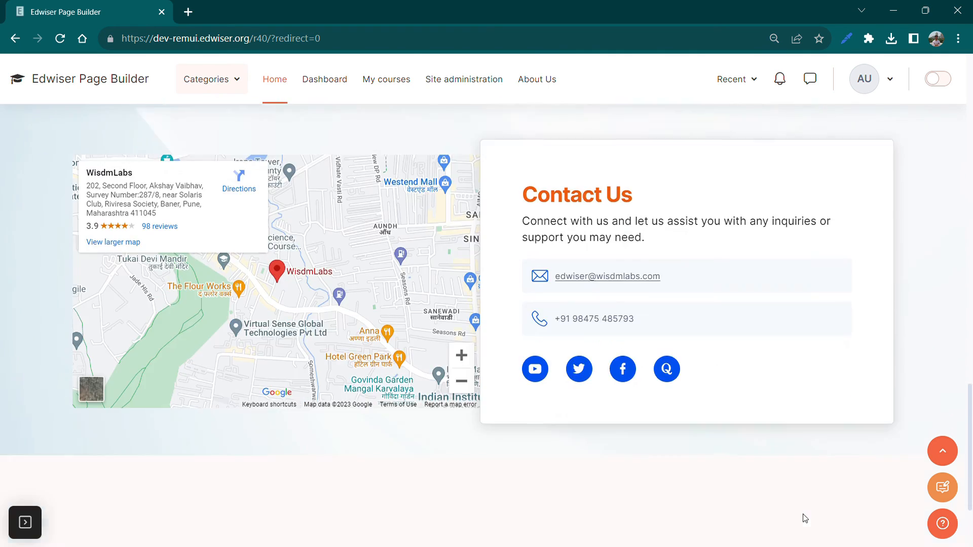
scroll(803, 518, "up", 8)
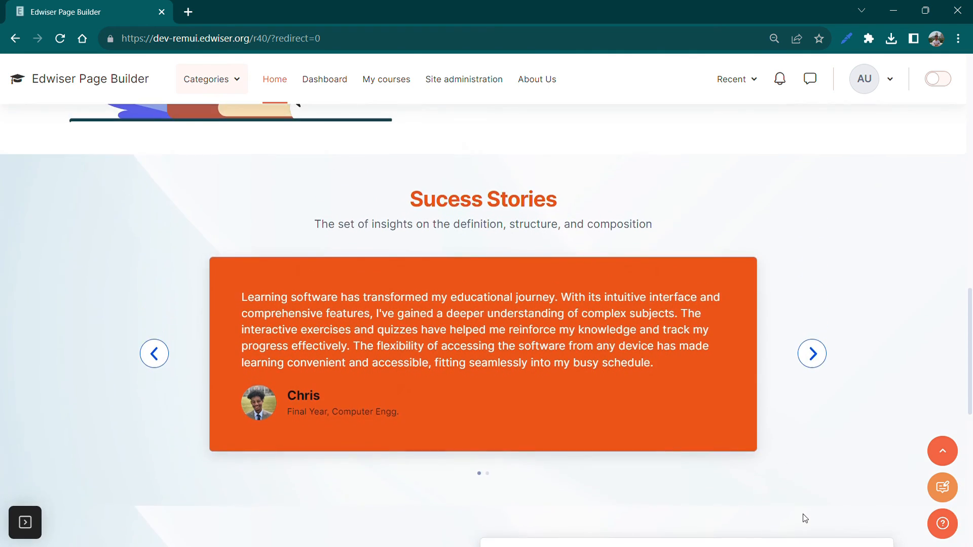